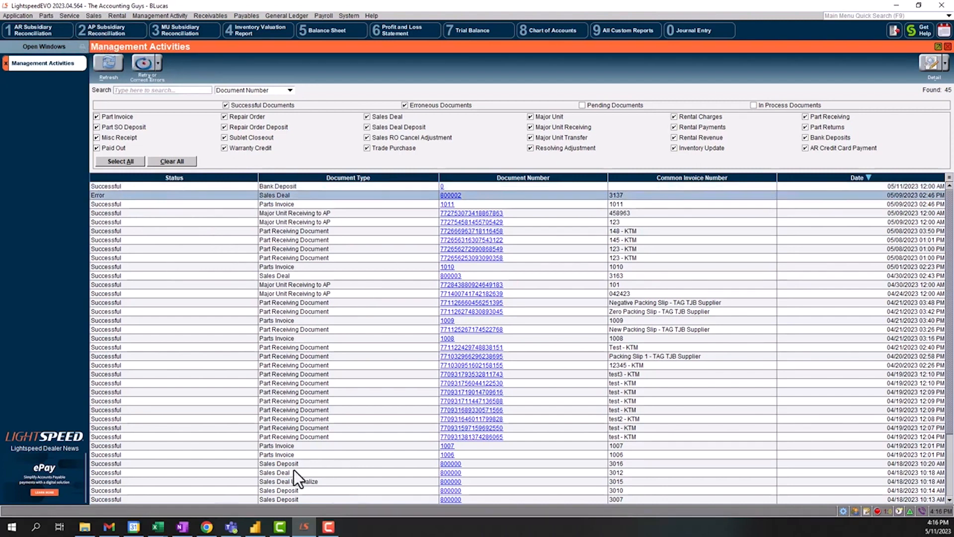
Open the accounting transaction summary of the successful Sales Deal dated 04/18/2023 10:18 AM.
left_click(280, 474)
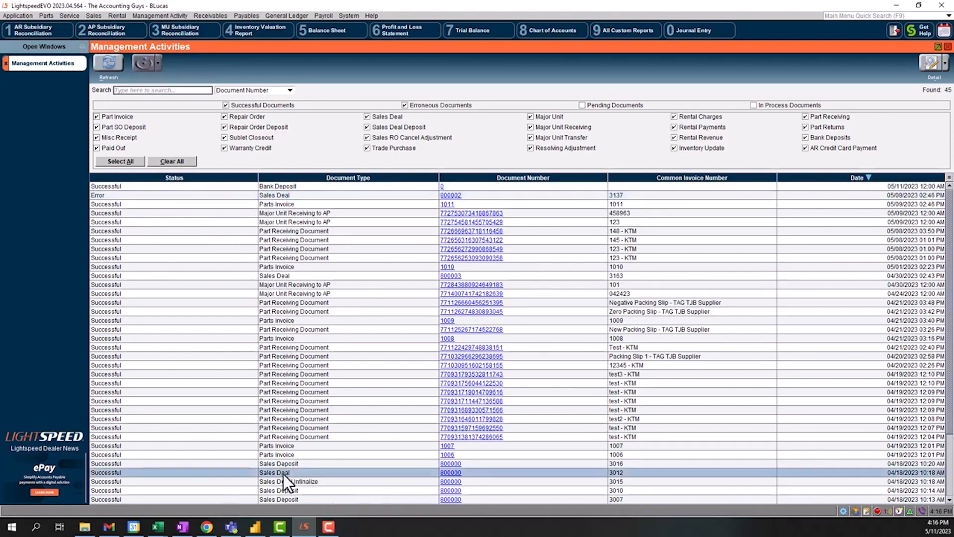
double_click(284, 475)
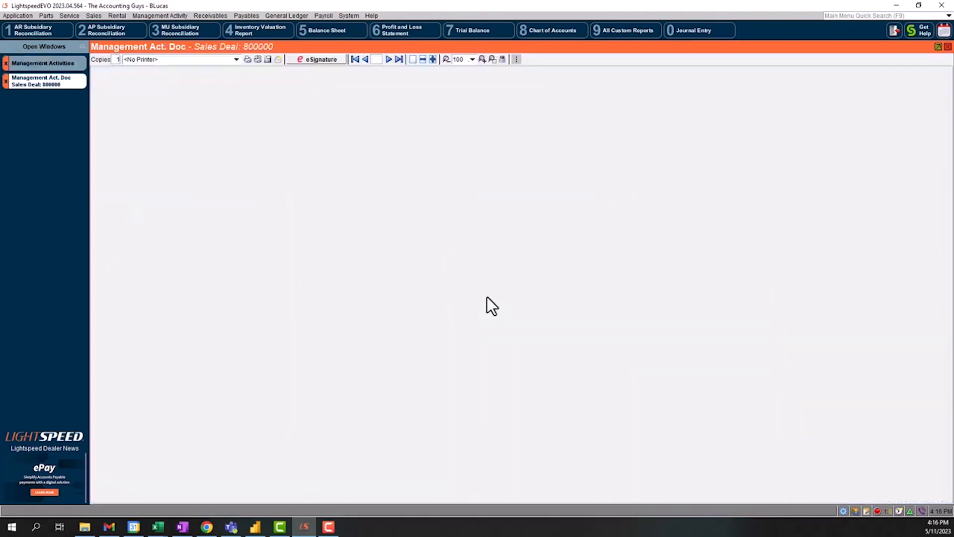
scroll(445, 271, "down", 1)
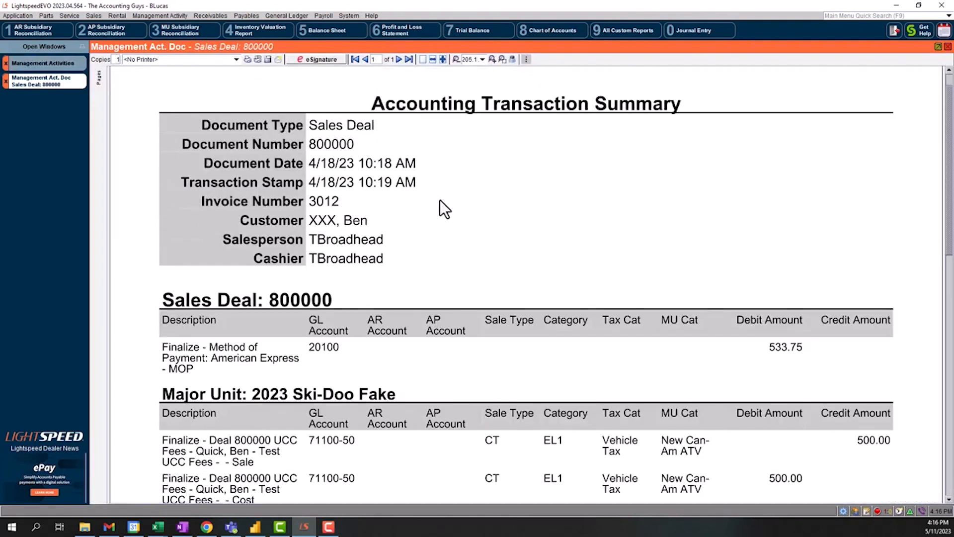
Examine the document date, transaction stamp, customer and salesperson details in the summary header.
right_click(440, 201)
left_click(475, 215)
left_click_drag(309, 165, 357, 170)
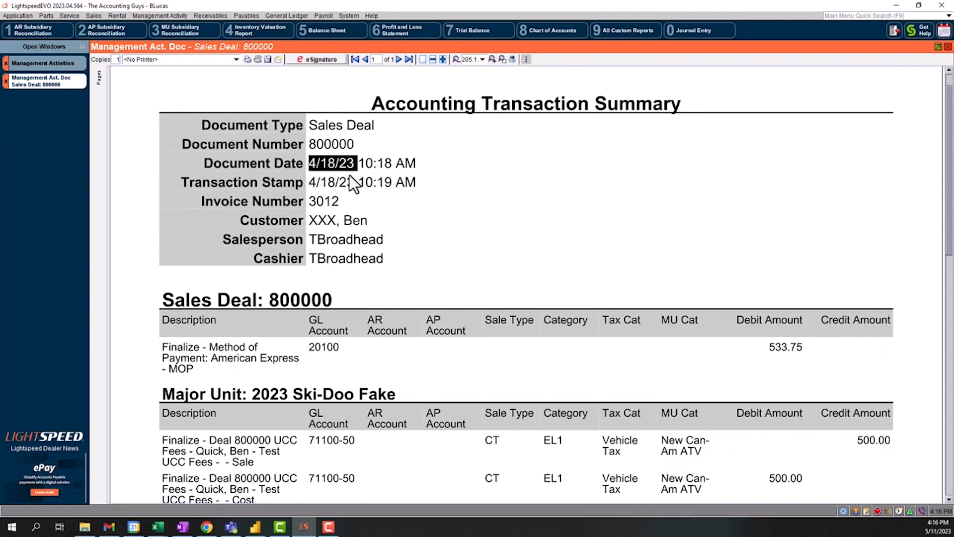
left_click_drag(316, 189, 314, 186)
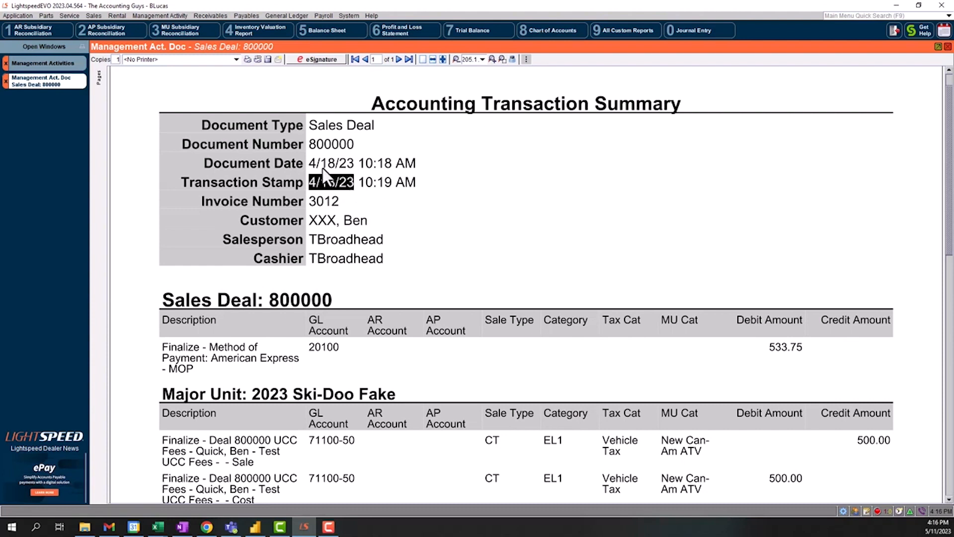
left_click_drag(316, 164, 374, 226)
left_click(321, 241)
Review the descriptions and GL accounts of the Finalize lines in the deal and major unit sections.
scroll(355, 219, "down", 3)
scroll(354, 219, "down", 1)
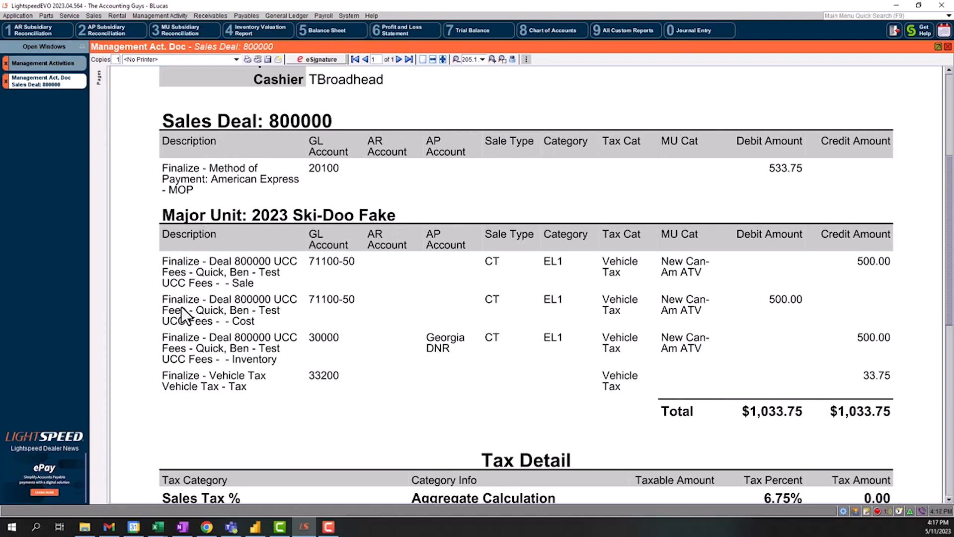
left_click_drag(182, 308, 232, 309)
left_click_drag(189, 337, 211, 340)
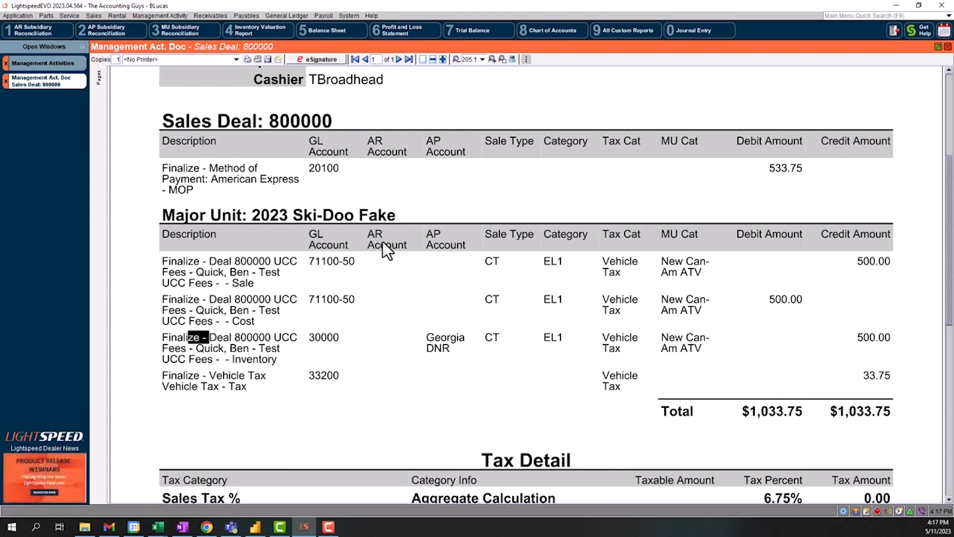
left_click(385, 170)
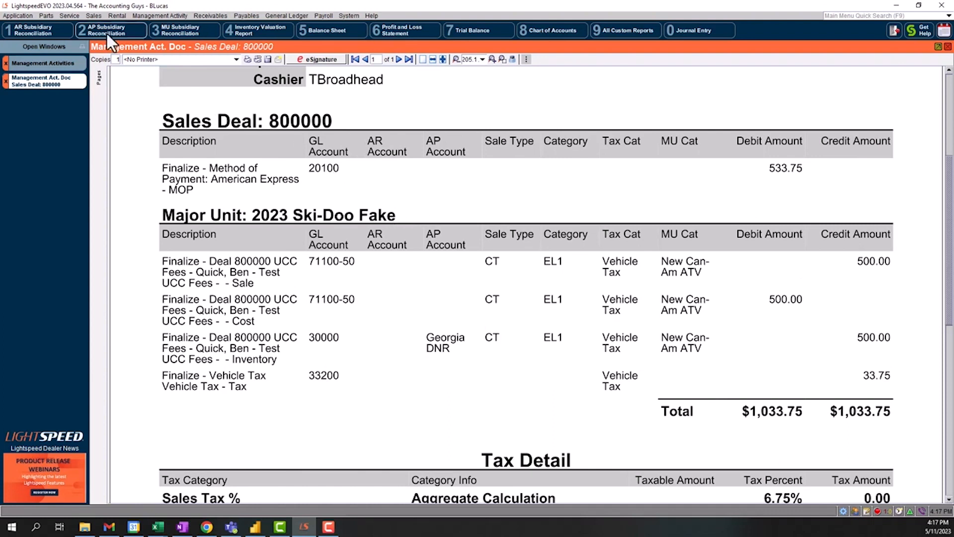
left_click(40, 14)
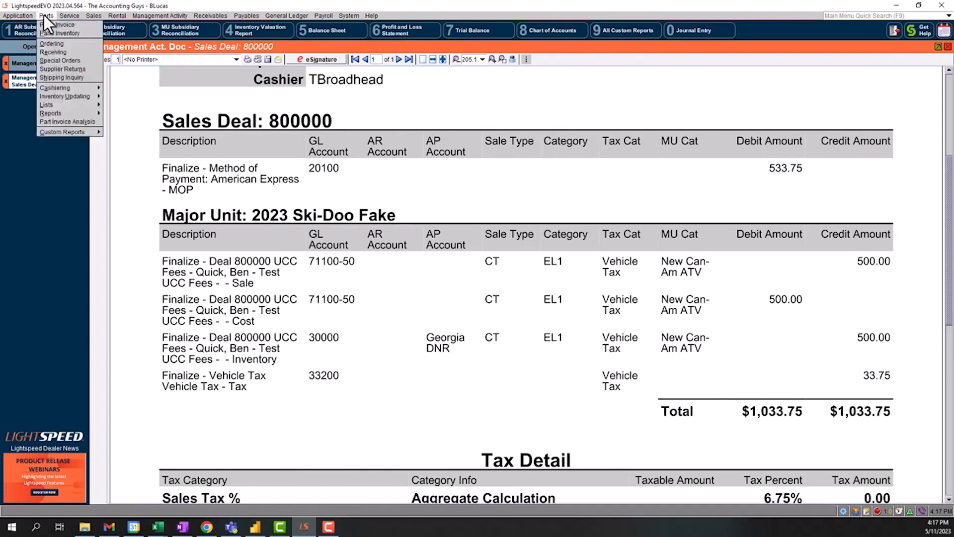
mouse_move(111, 18)
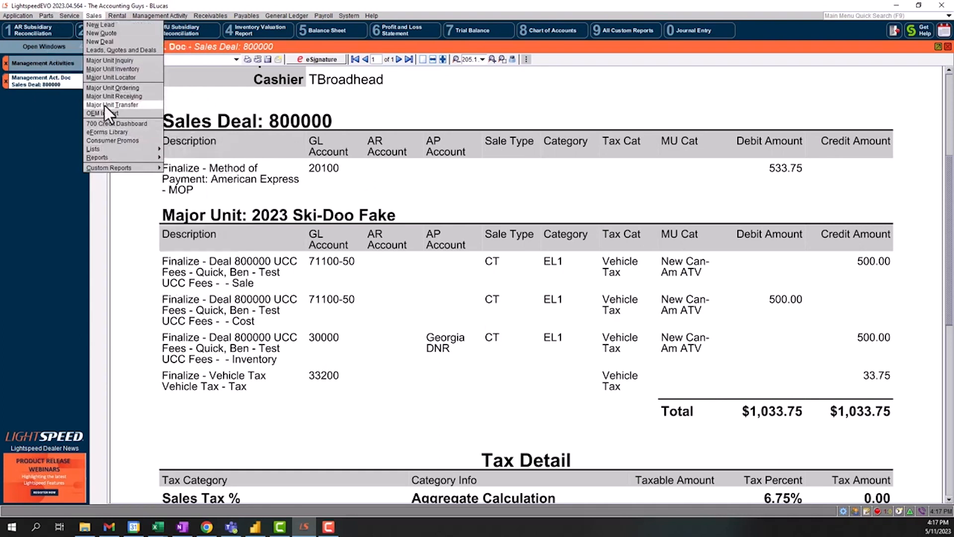
mouse_move(78, 123)
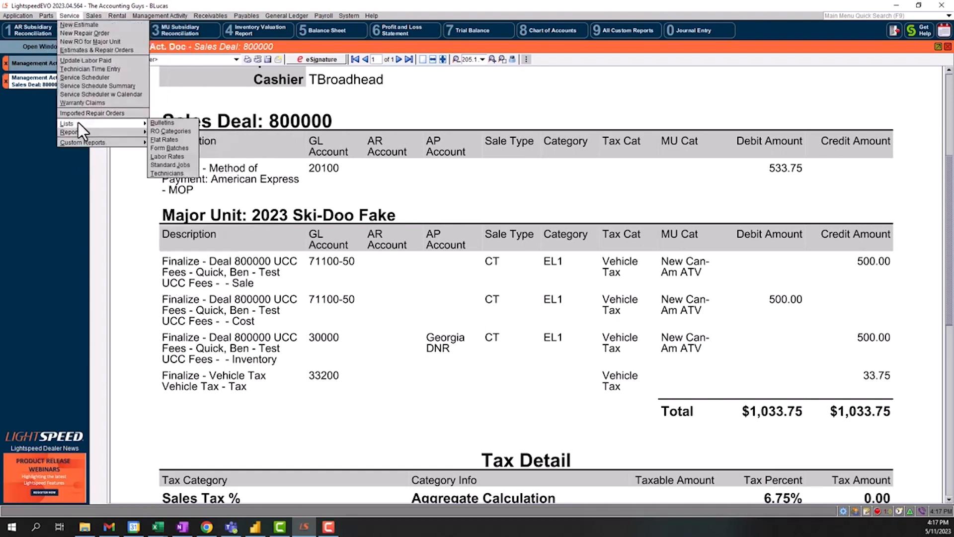
mouse_move(354, 15)
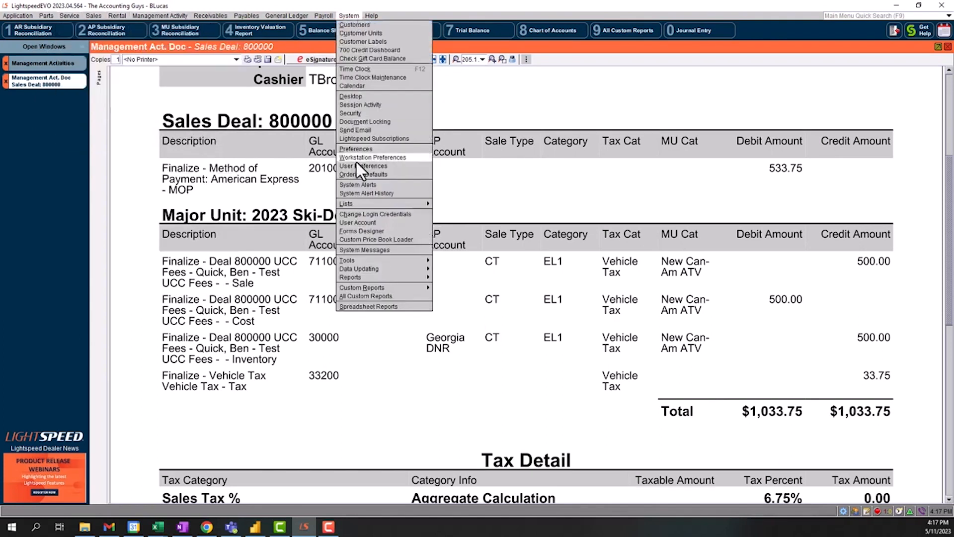
mouse_move(367, 201)
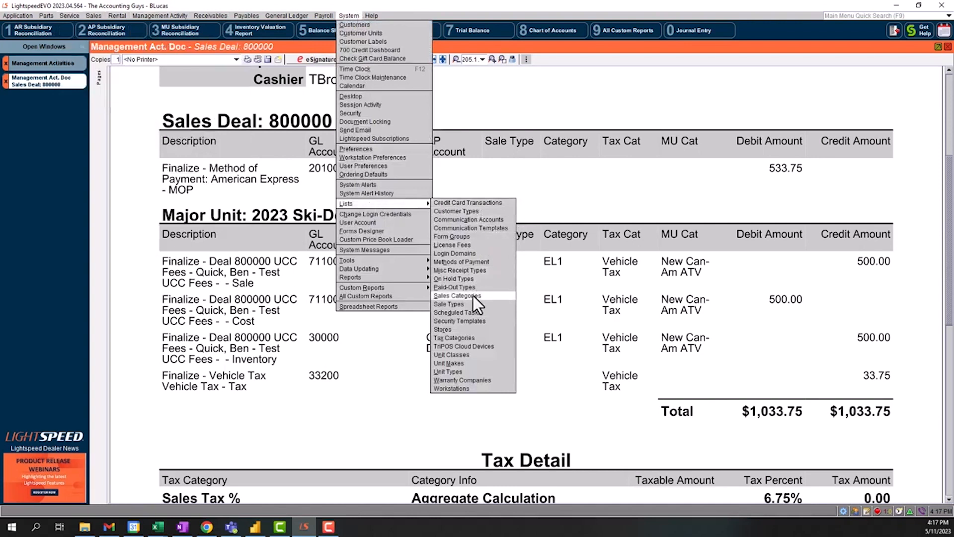
left_click(609, 316)
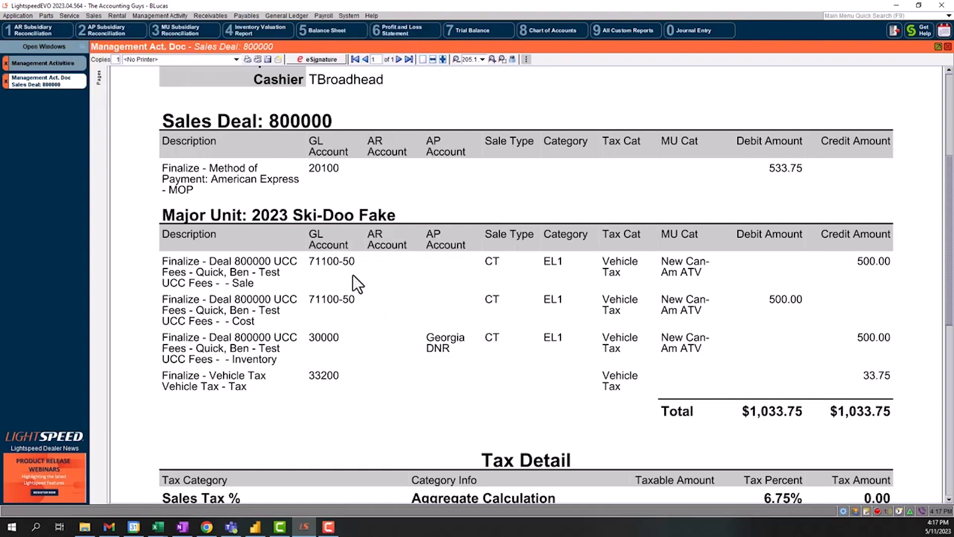
Check which unit the Major Unit section of the summary covers.
scroll(334, 273, "down", 1)
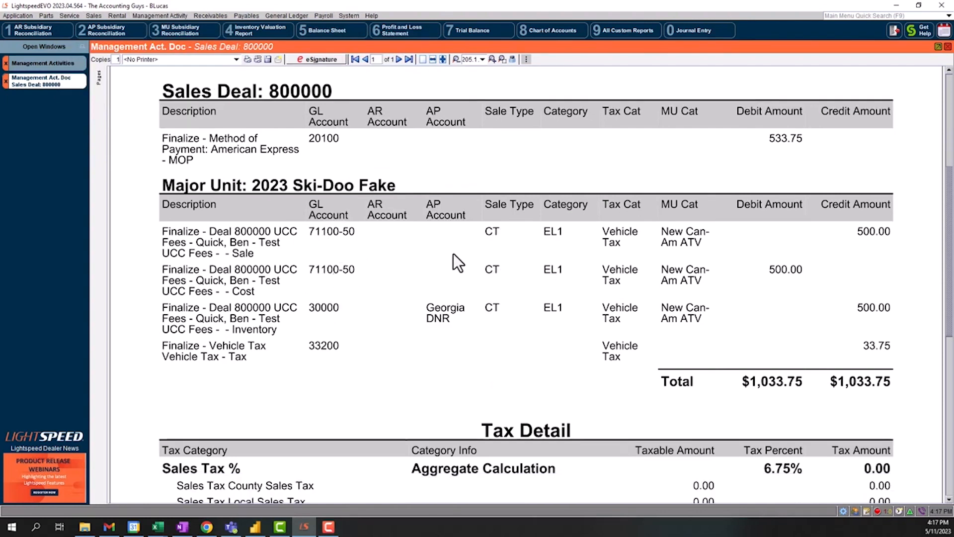
scroll(264, 242, "up", 1)
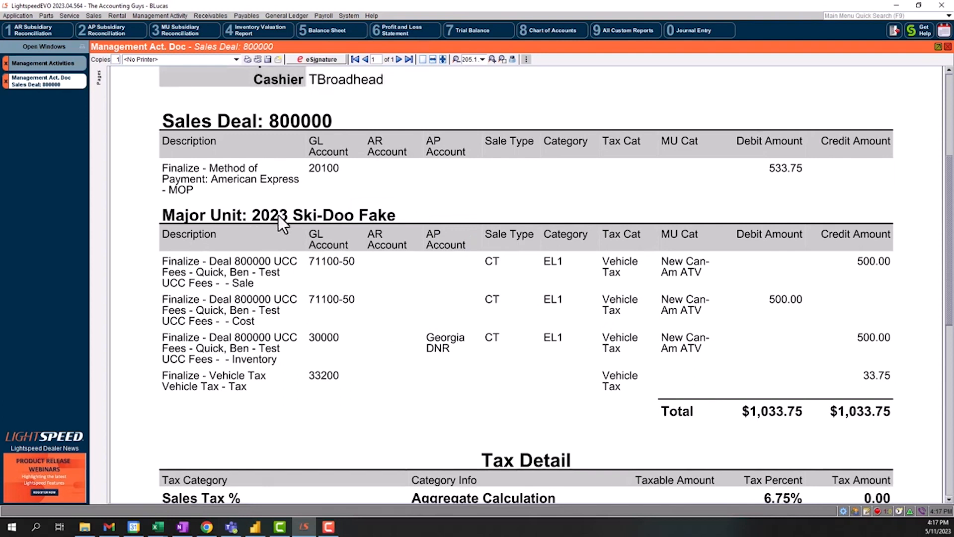
right_click(323, 215)
left_click(358, 239)
left_click_drag(253, 212, 345, 219)
scroll(640, 233, "down", 2)
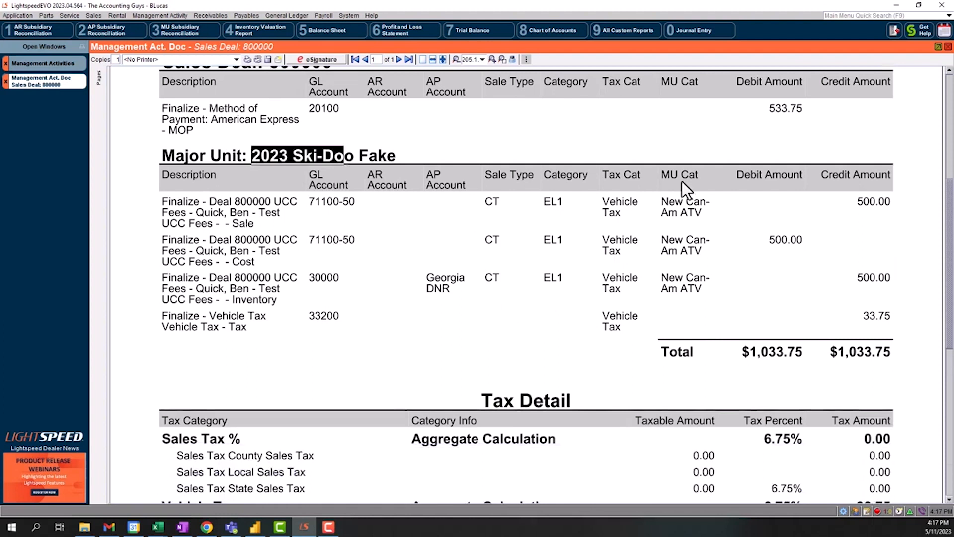
Compare the MU category, sales category and GL account on the UCC Fees sale line of the major unit.
left_click_drag(663, 199, 702, 214)
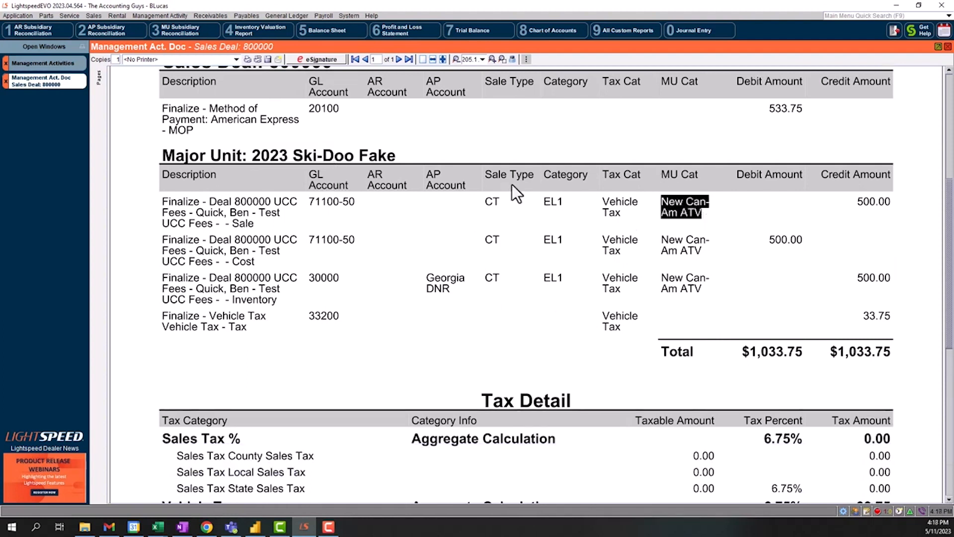
left_click_drag(544, 201, 564, 207)
left_click(564, 198)
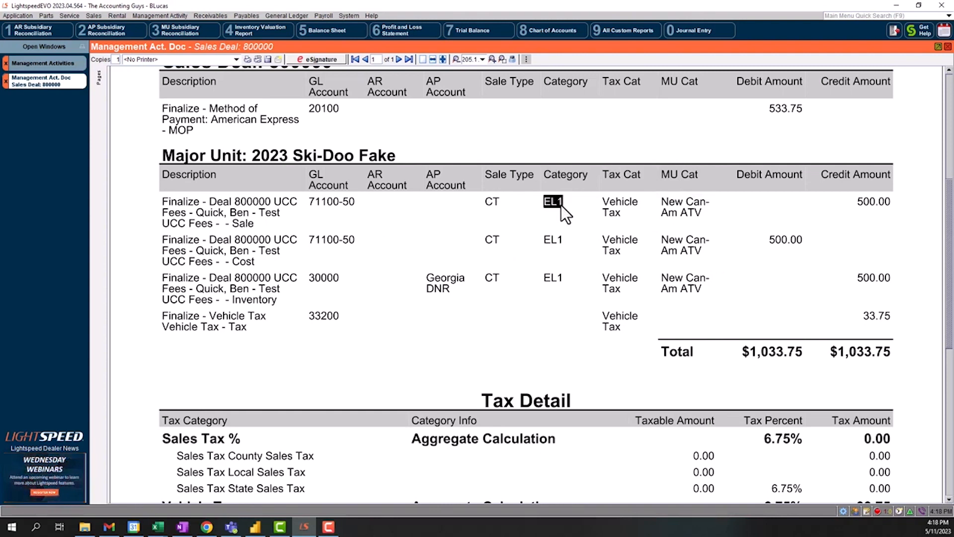
left_click_drag(309, 202, 339, 207)
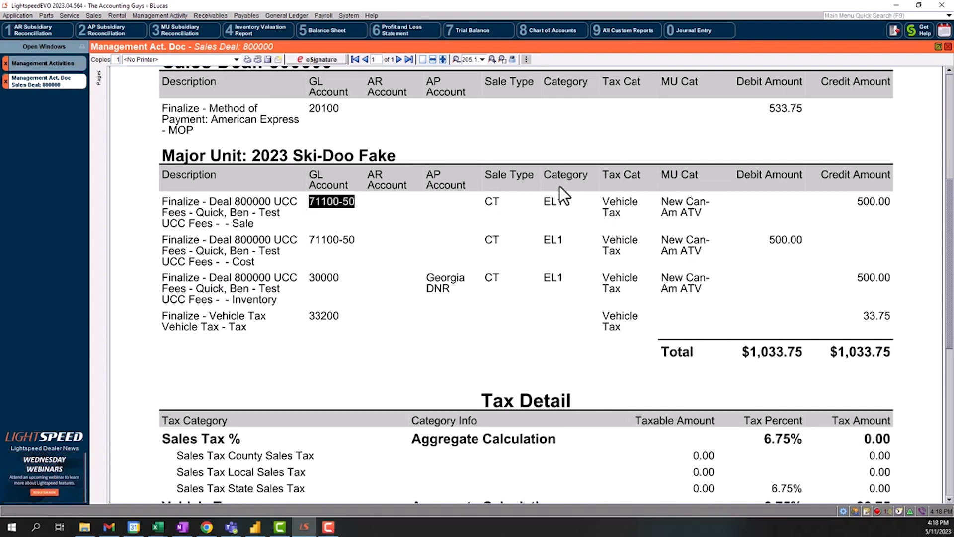
left_click(548, 176)
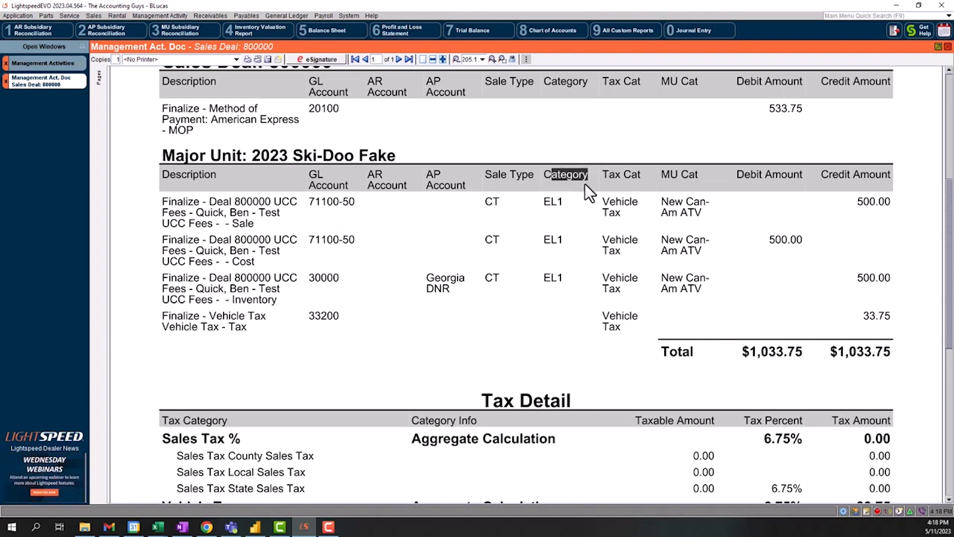
left_click_drag(539, 203, 553, 204)
left_click(663, 176)
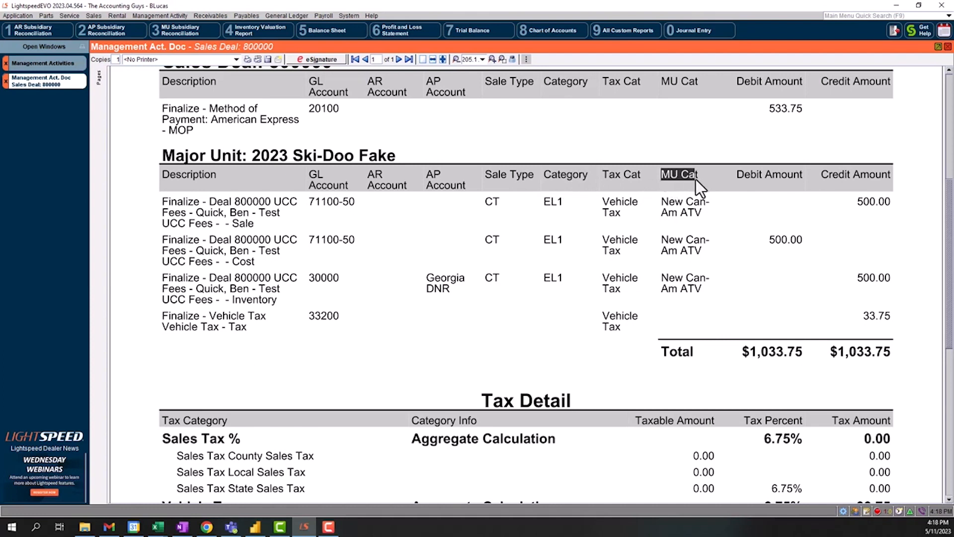
left_click_drag(546, 175, 590, 181)
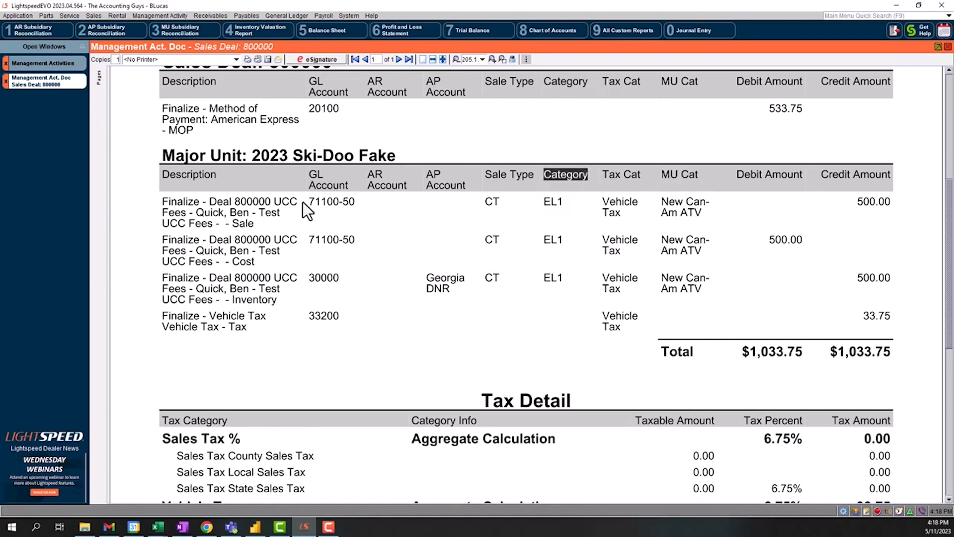
left_click_drag(303, 202, 338, 204)
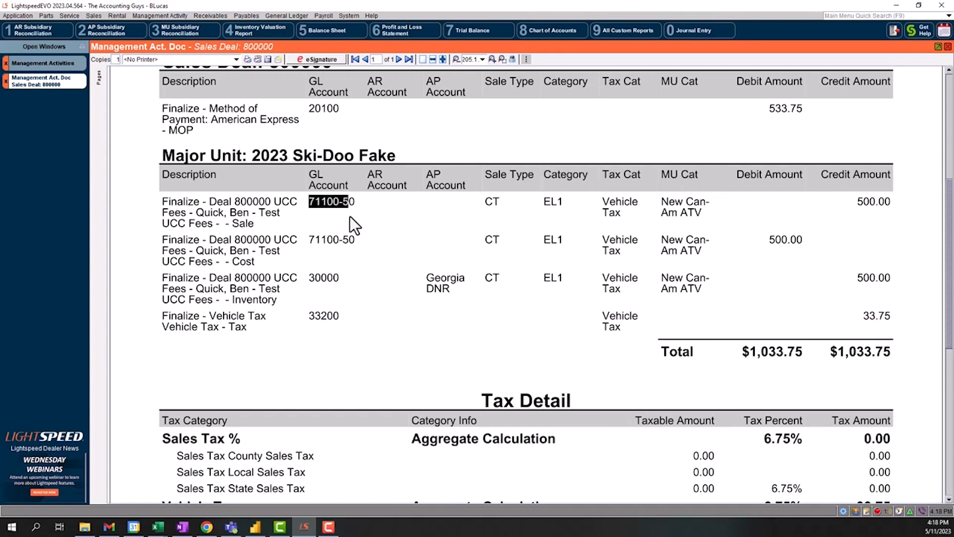
Review the Tax Detail section with its sales tax and vehicle tax breakdown through to the end of the summary.
scroll(298, 224, "up", 3)
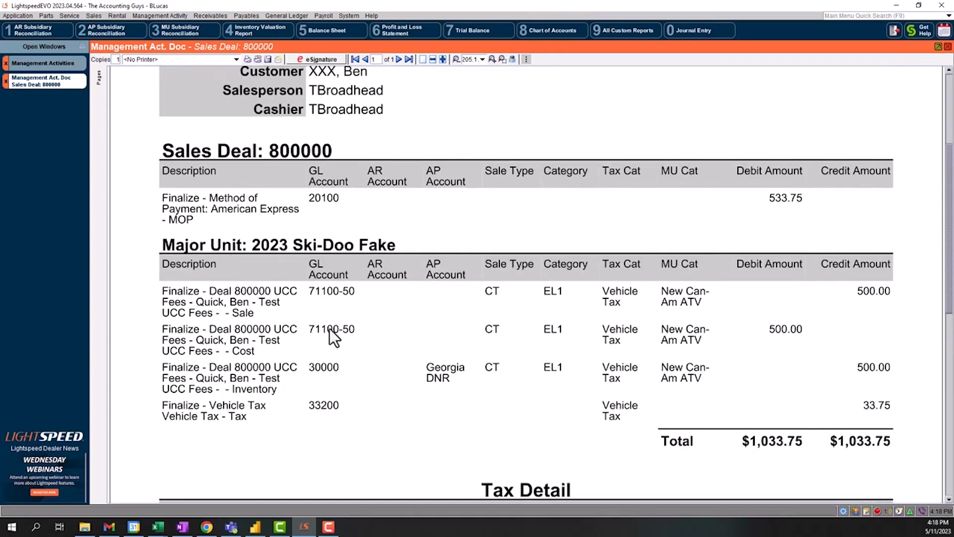
scroll(445, 344, "down", 10)
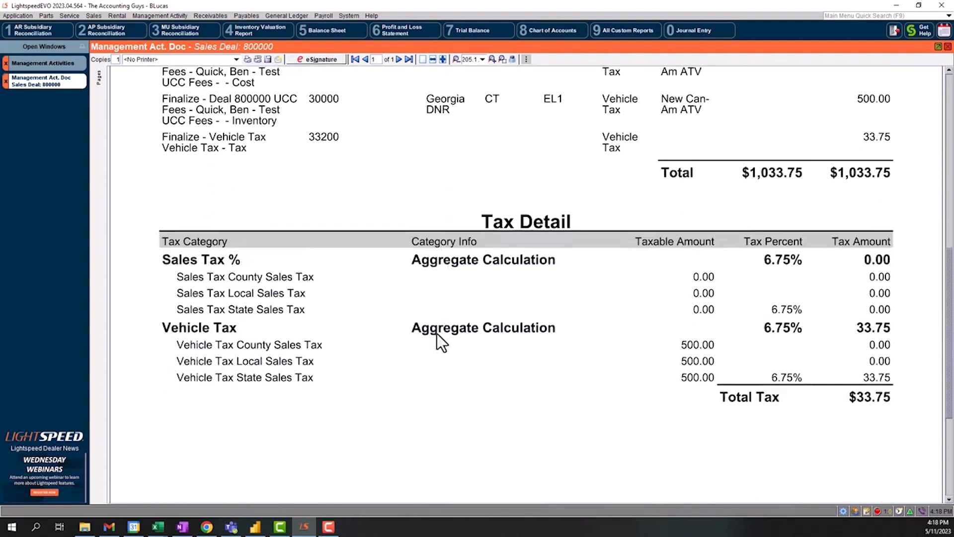
scroll(437, 334, "down", 1)
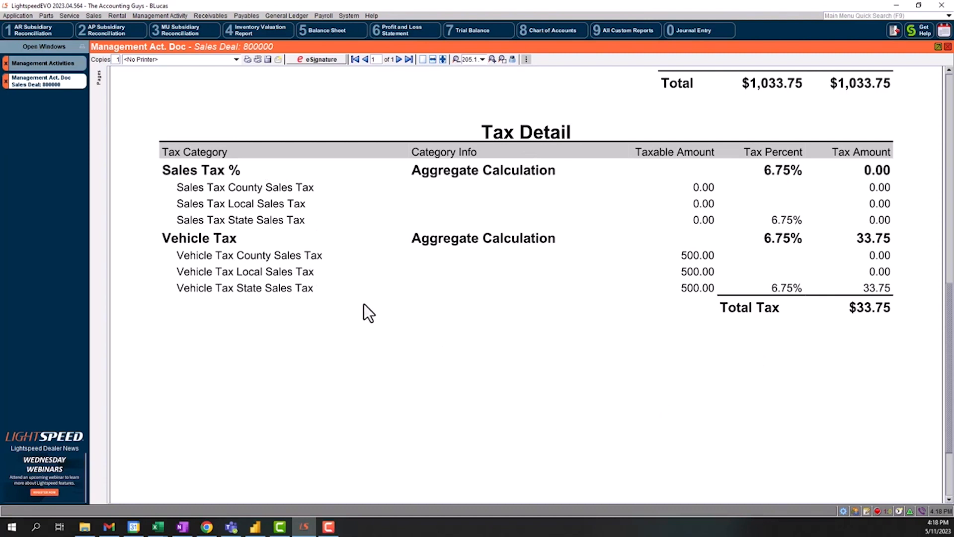
scroll(348, 306, "down", 3)
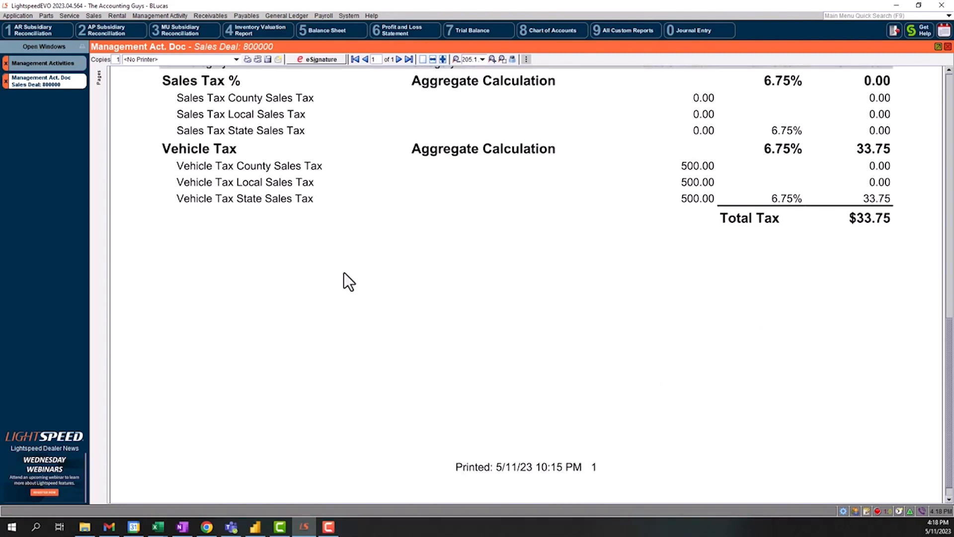
scroll(329, 293, "up", 15)
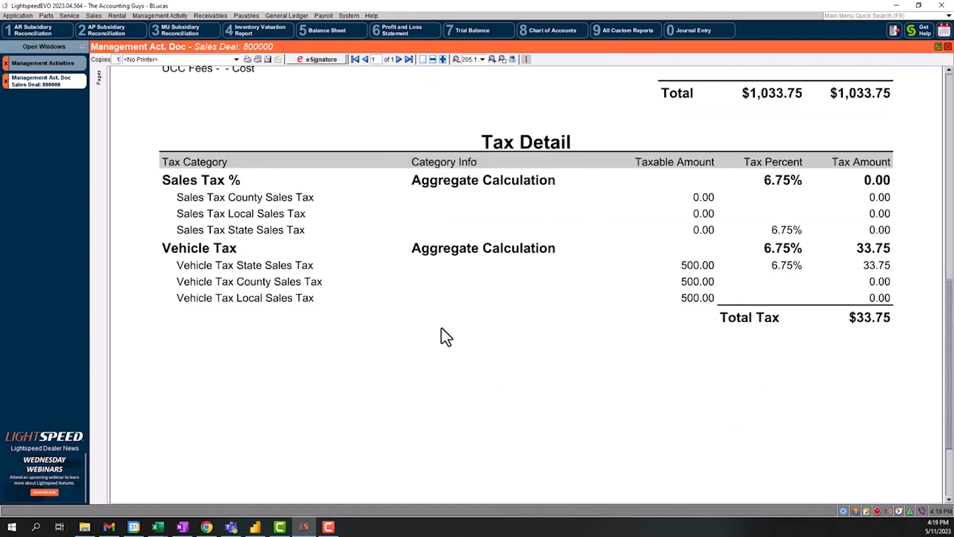
Return to the Management Activities list and open the summary of the Sales Deal with Error status dated 05/09/2023.
left_click(39, 63)
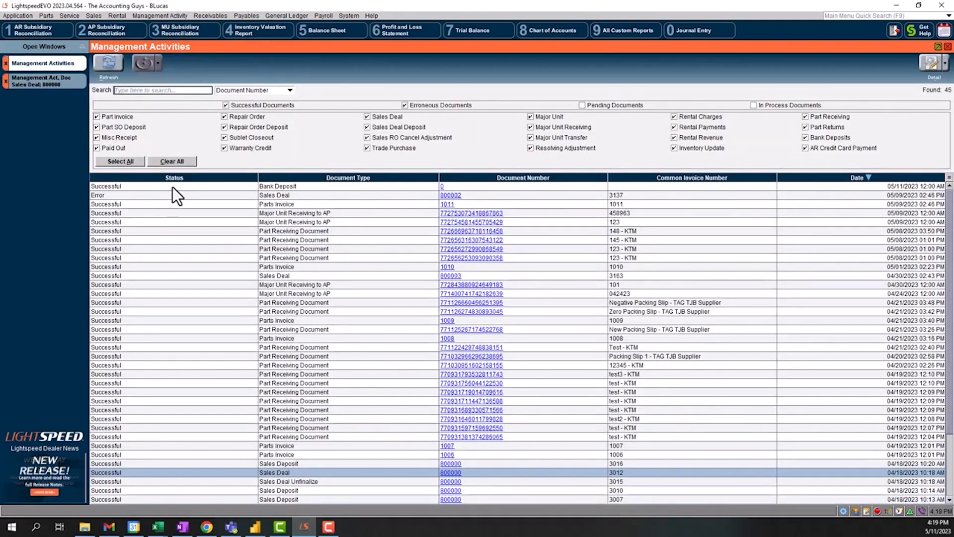
double_click(154, 197)
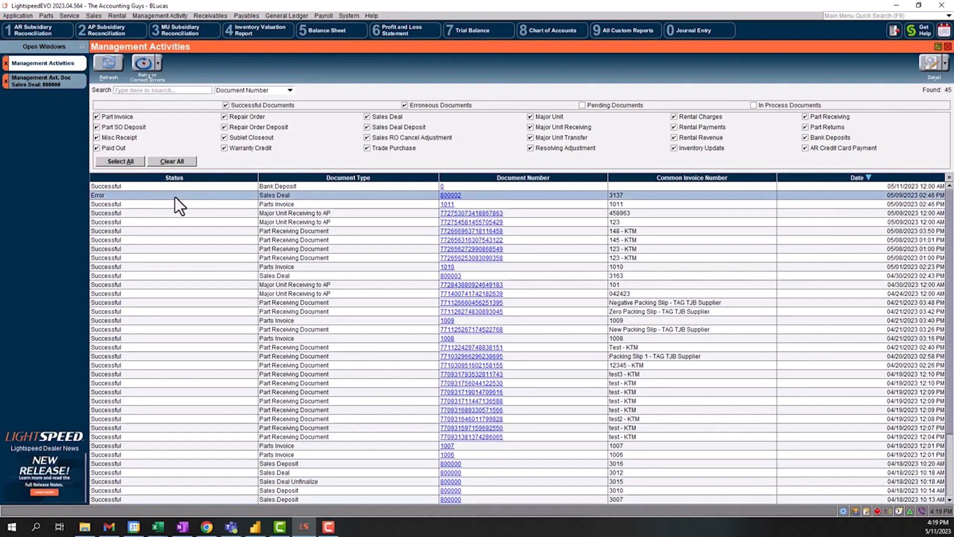
scroll(361, 280, "down", 15)
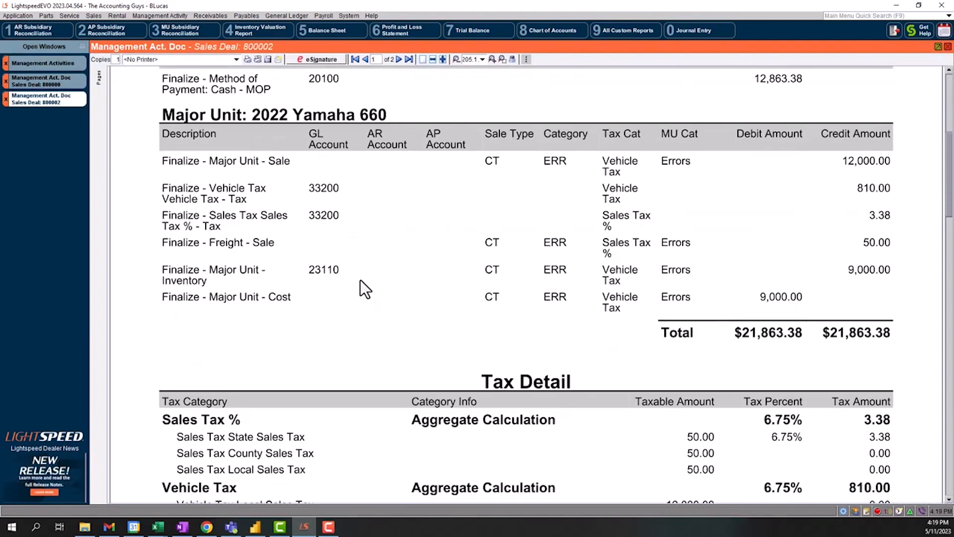
Examine the Errors section and compare it with the GL account and category entries on the 2022 Yamaha 660 lines.
scroll(359, 280, "up", 3)
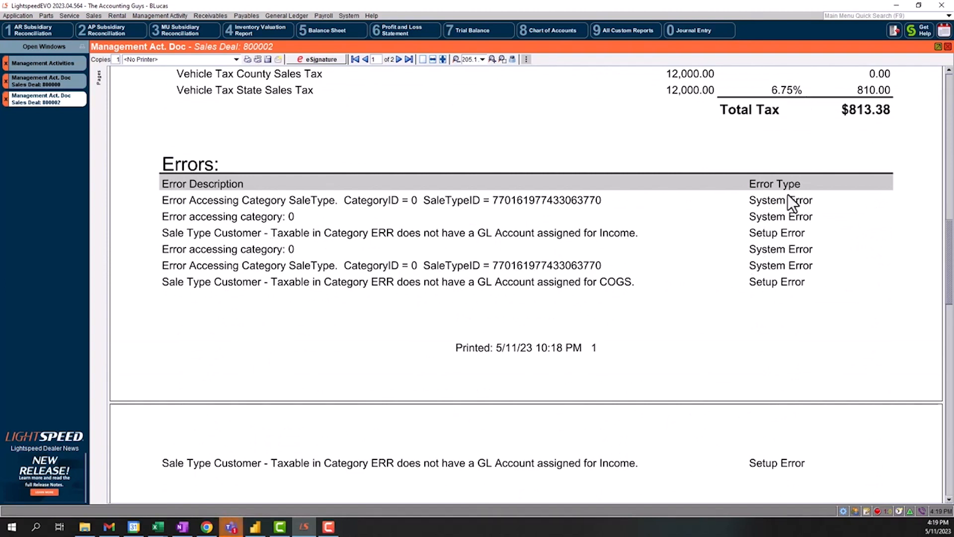
scroll(560, 208, "up", 7)
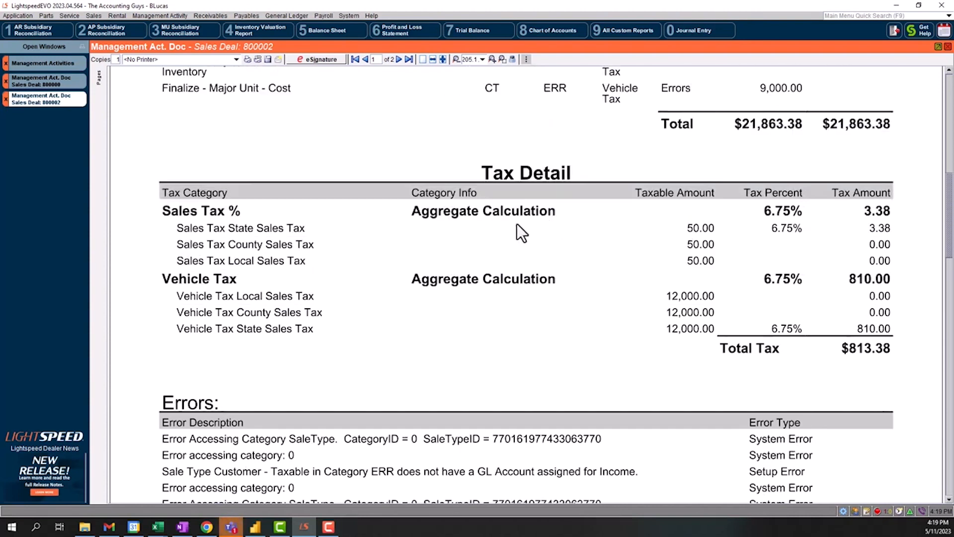
scroll(503, 225, "up", 3)
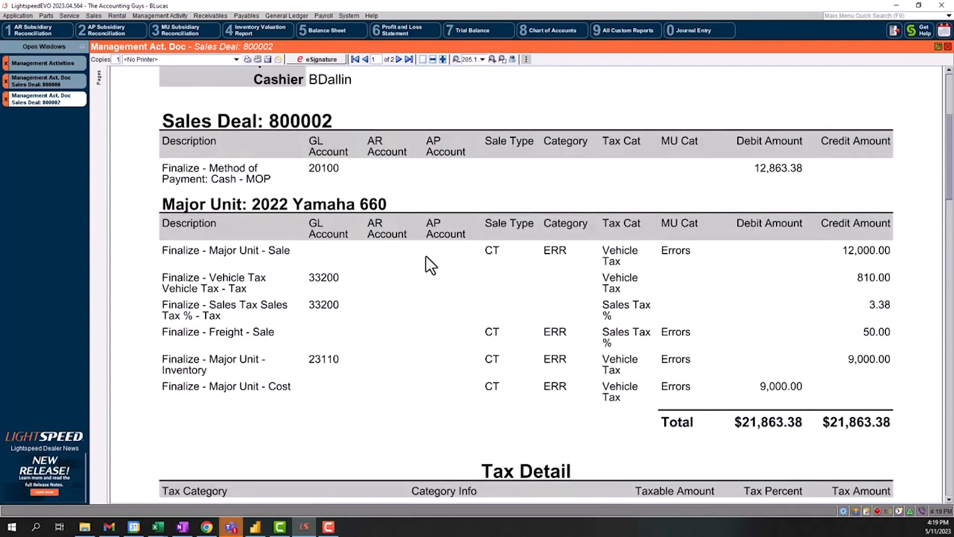
Compare the MU category, sales category and GL account entries on the Major Unit - Sale line of the 2022 Yamaha 660.
right_click(426, 257)
left_click(448, 270)
left_click_drag(259, 205, 291, 205)
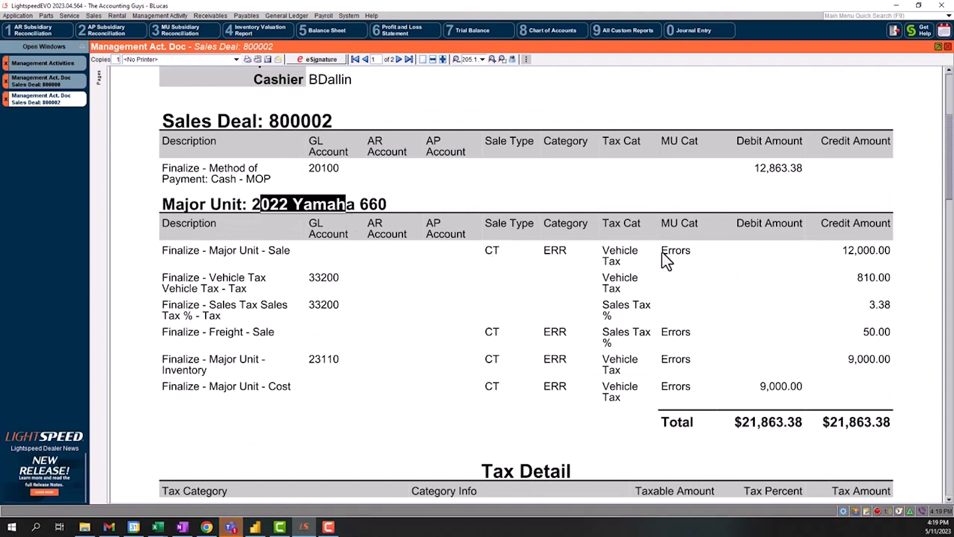
left_click_drag(662, 224, 684, 252)
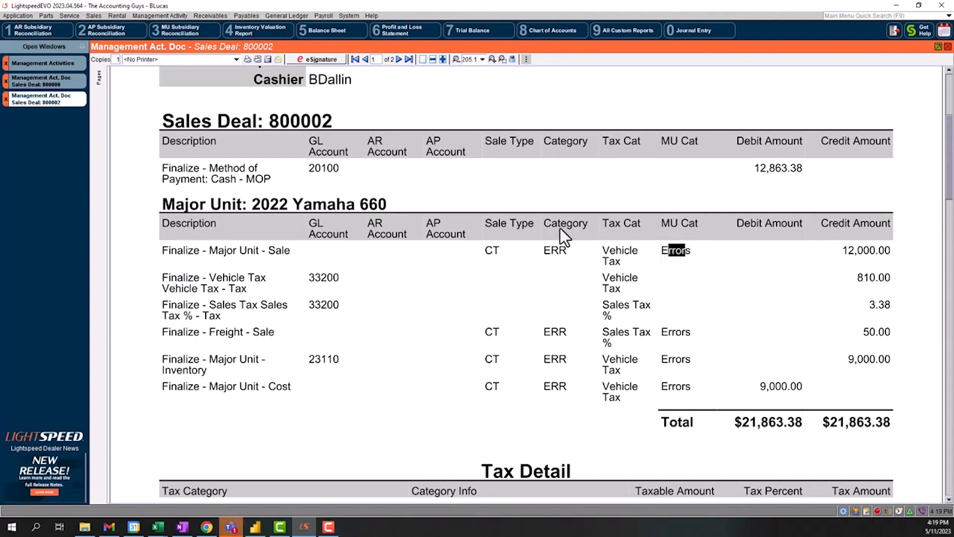
left_click_drag(545, 251, 560, 252)
left_click_drag(164, 251, 322, 254)
left_click(338, 253)
left_click(337, 330)
Review the errored deal's document header and recheck the category and MU category on the Major Unit - Sale line.
scroll(367, 251, "up", 5)
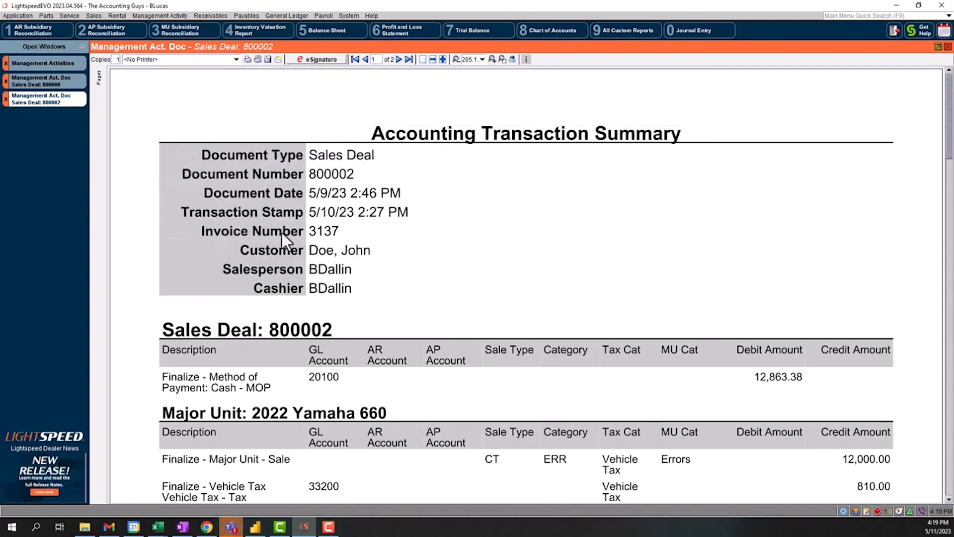
scroll(461, 321, "down", 3)
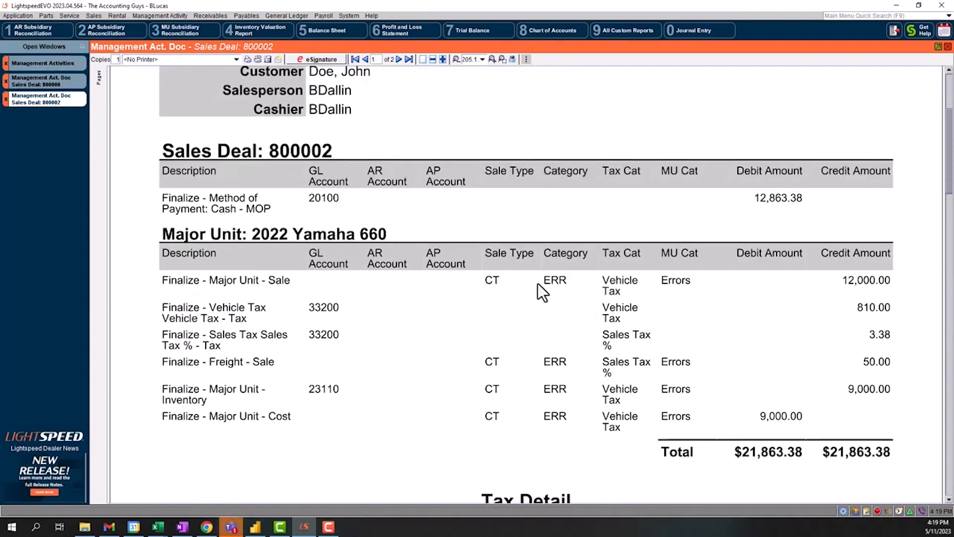
left_click_drag(537, 283, 566, 287)
left_click(698, 286)
Return to Management Activities and open the GL Interface settings of category ERR from the deal's missing income account error.
left_click(60, 60)
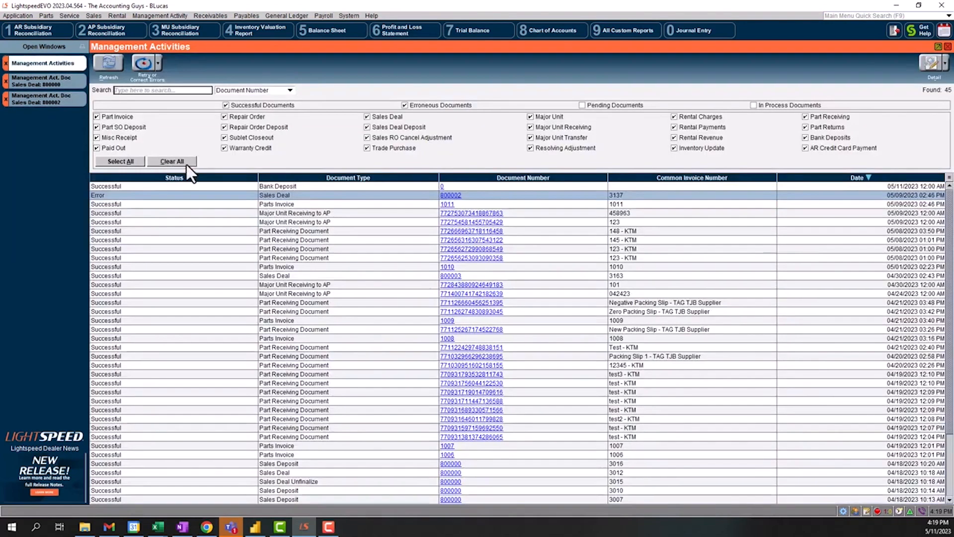
left_click(158, 63)
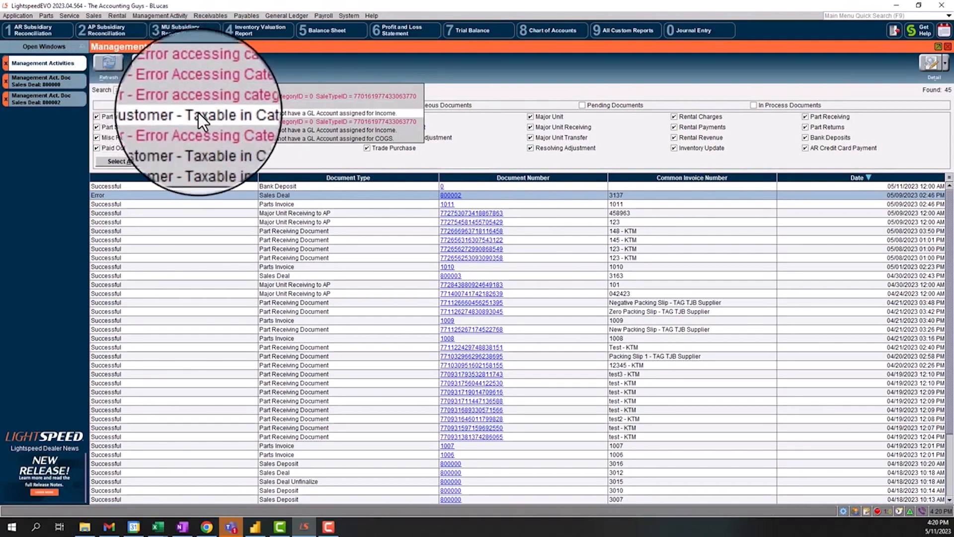
left_click(199, 113)
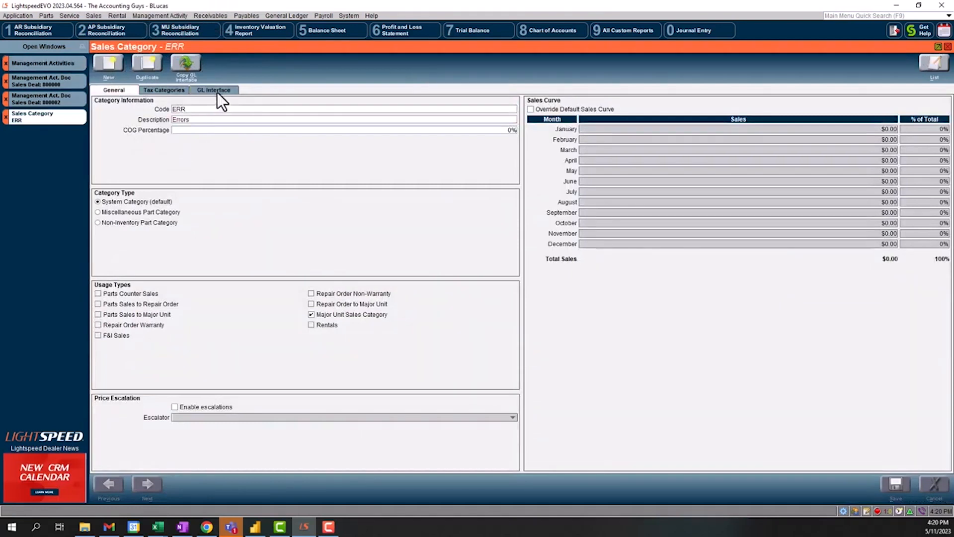
left_click(218, 92)
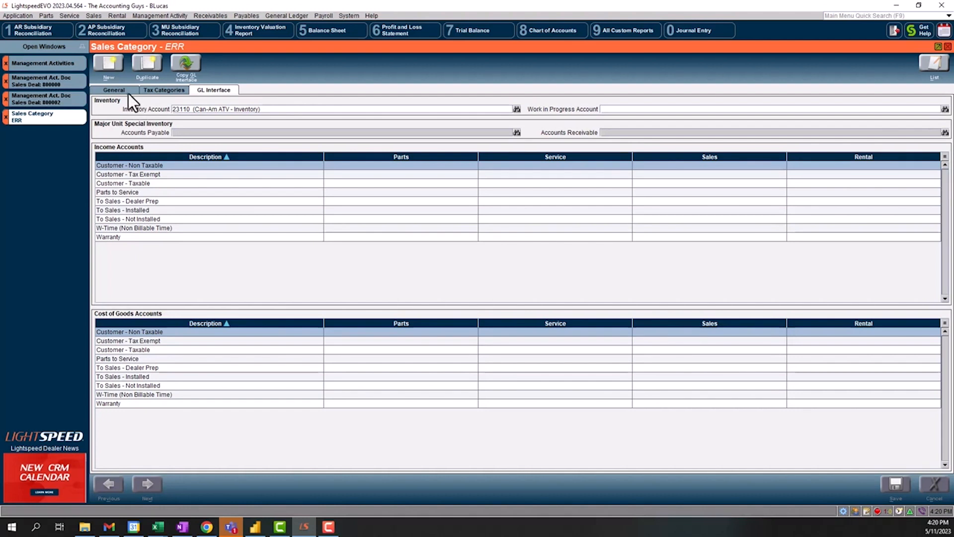
Reread the errored deal's error list in Management Activities and return to the ERR sales category.
left_click(56, 61)
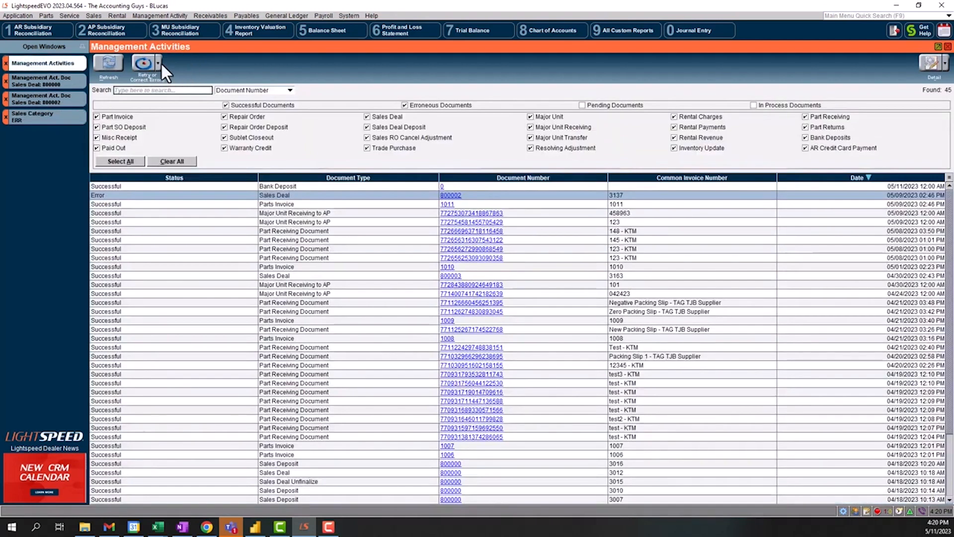
left_click(160, 62)
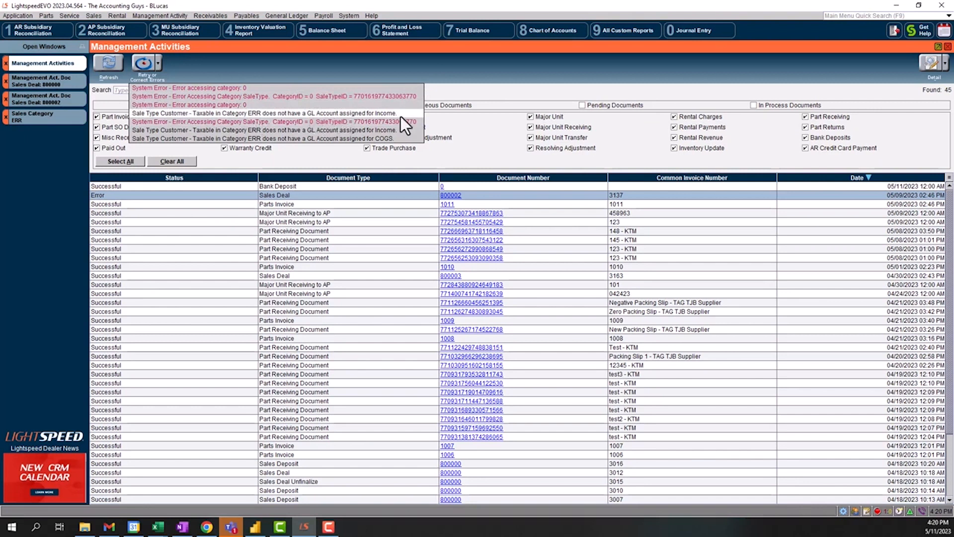
left_click(23, 121)
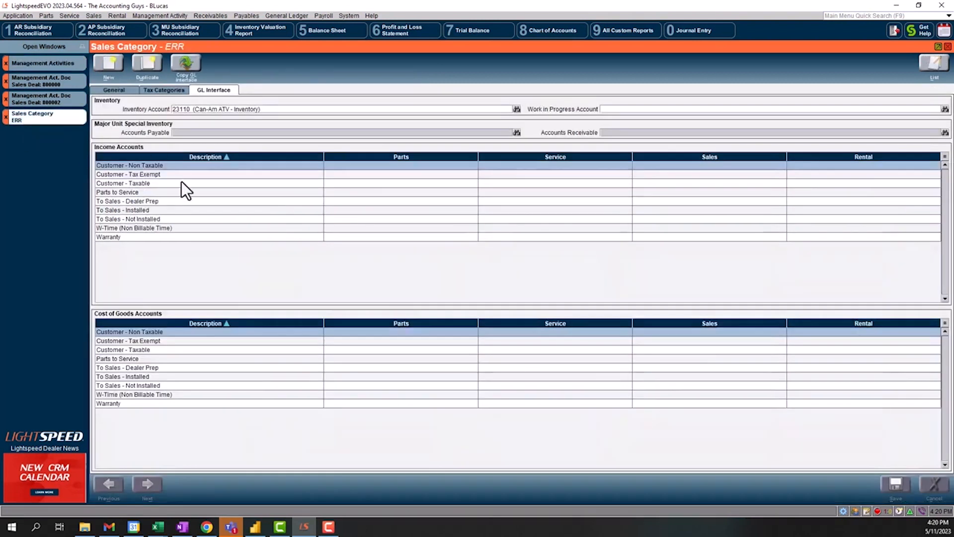
Look up "%can" and set the Sales income account for Customer - Taxable to 43110-10 (Can-Am ATV - Sales).
left_click(138, 227)
left_click(139, 174)
left_click(142, 228)
left_click(145, 183)
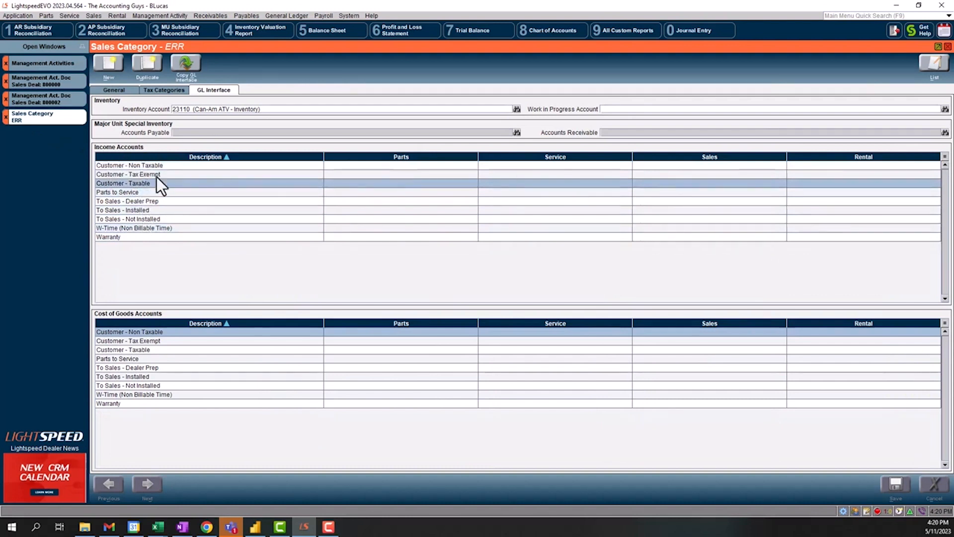
left_click(657, 182)
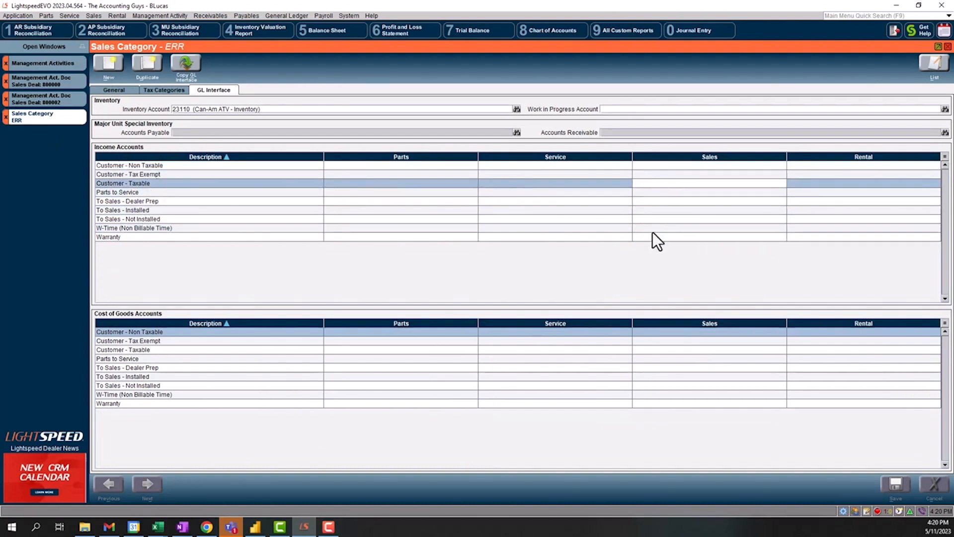
type("%can")
key("Return")
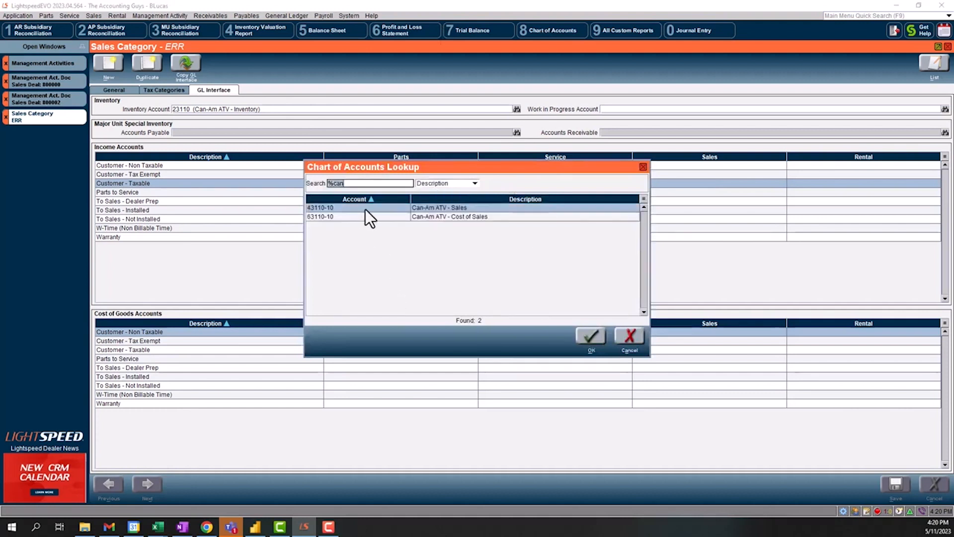
double_click(365, 210)
Set the Sales cost of goods account for Customer - Taxable to 63110-10 and save the ERR category.
left_click(674, 348)
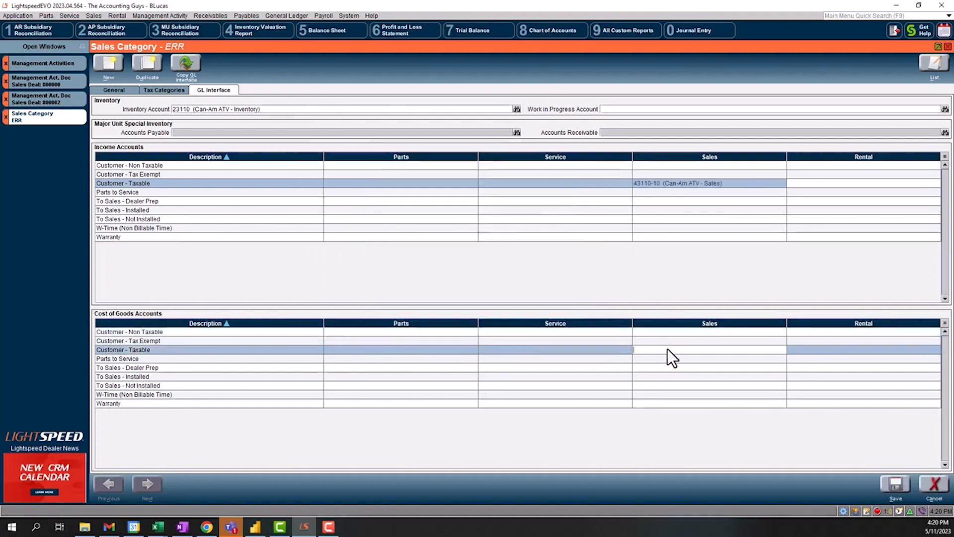
type("63110-10")
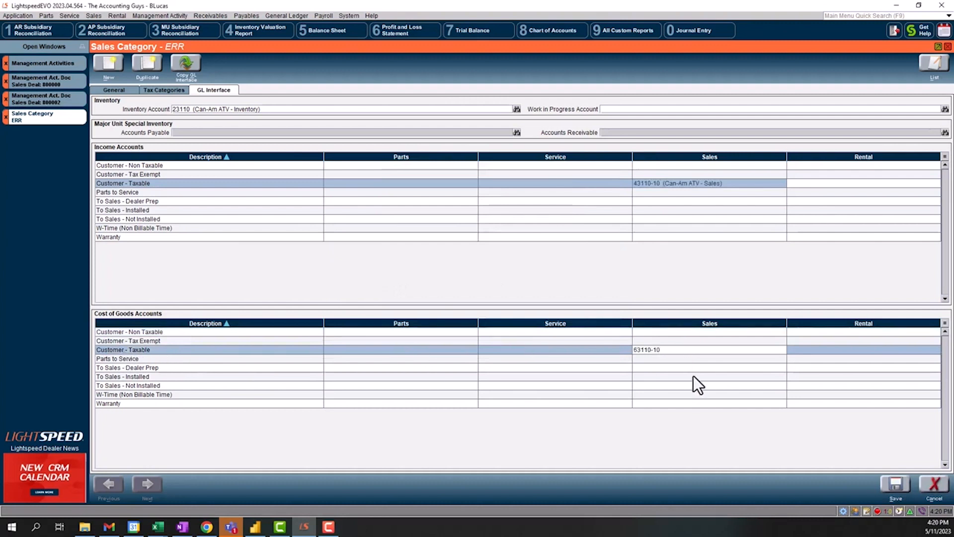
key("Return")
left_click(707, 201)
left_click(895, 483)
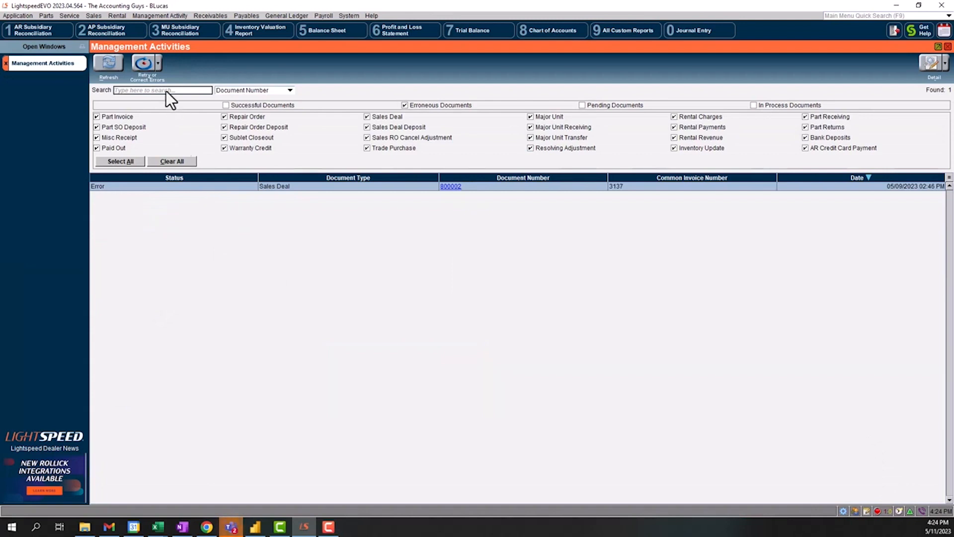
Retry posting the errored sales deal and include successful documents in the Management Activities list.
left_click(143, 67)
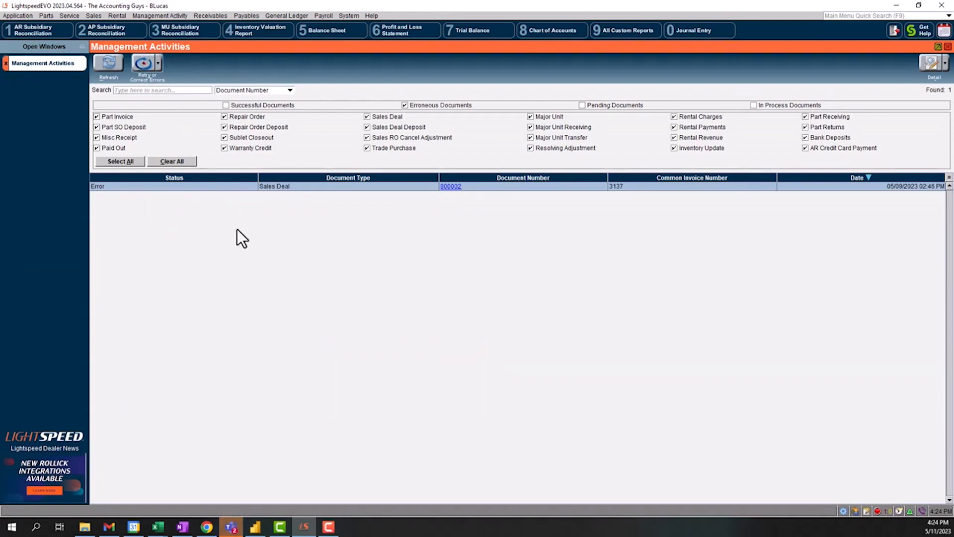
left_click(242, 106)
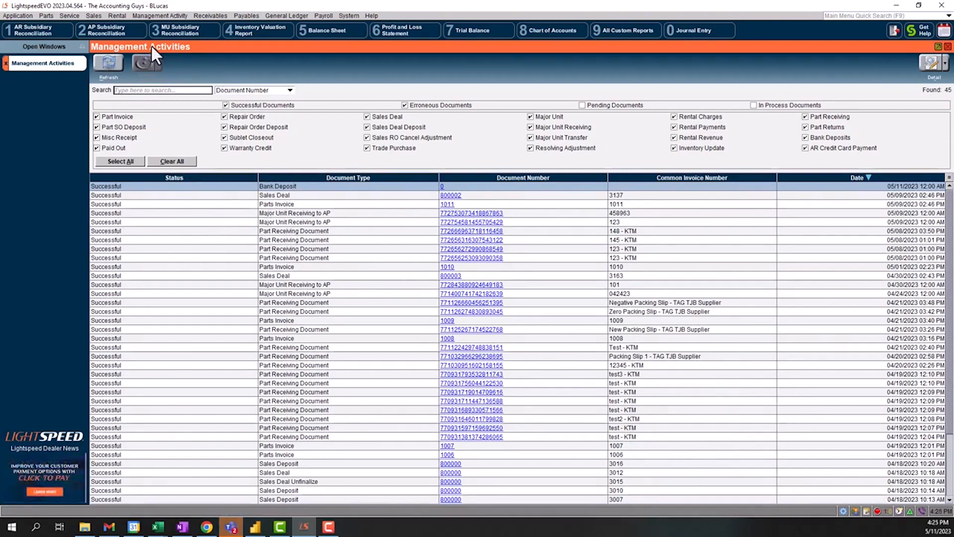
Refresh the Management Activities list and exclude successful documents to check for remaining errors.
left_click(109, 64)
left_click(227, 106)
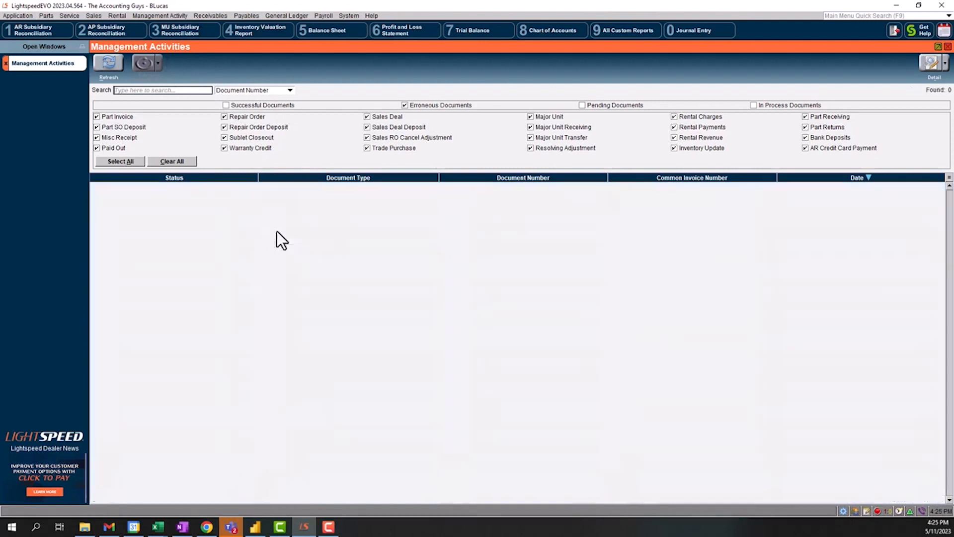